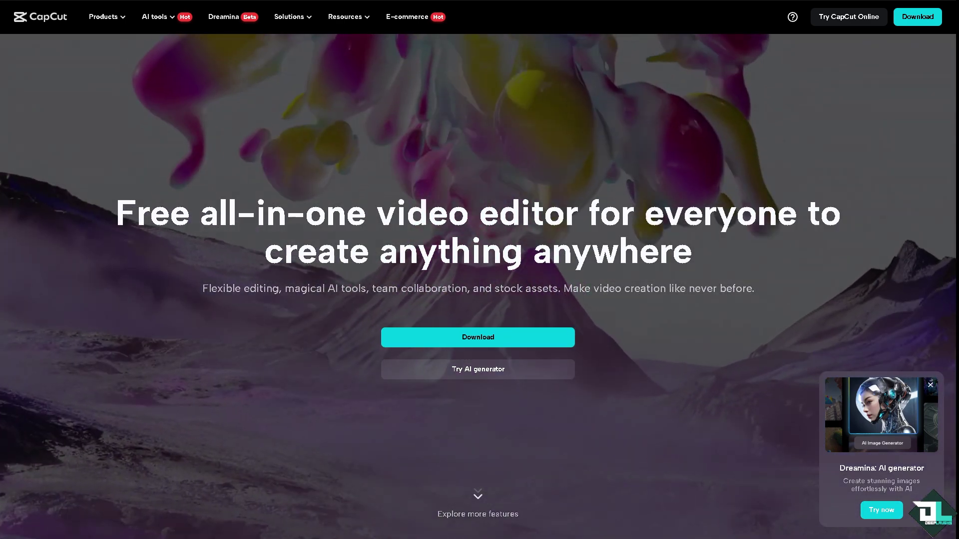
- Scroll down the CapCut homepage to browse its free video editor and AI features
scroll(478, 284, "down", 10)
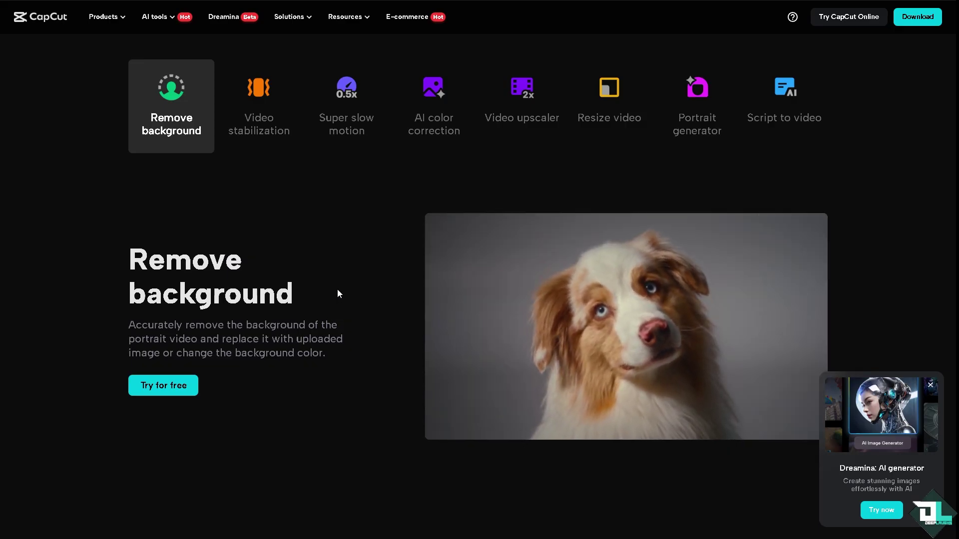
- Launch CapCut Online and page through three of its welcome slides
left_click(835, 20)
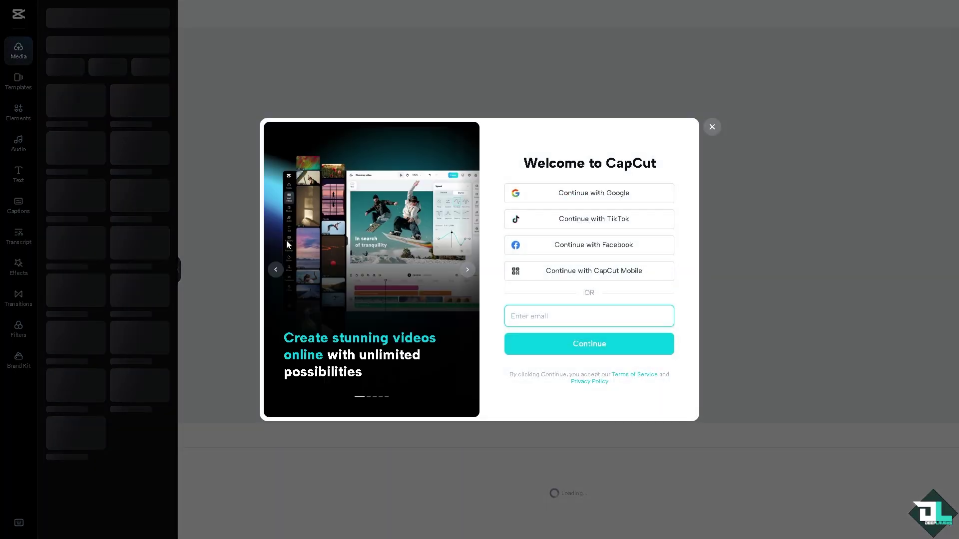
left_click(469, 271)
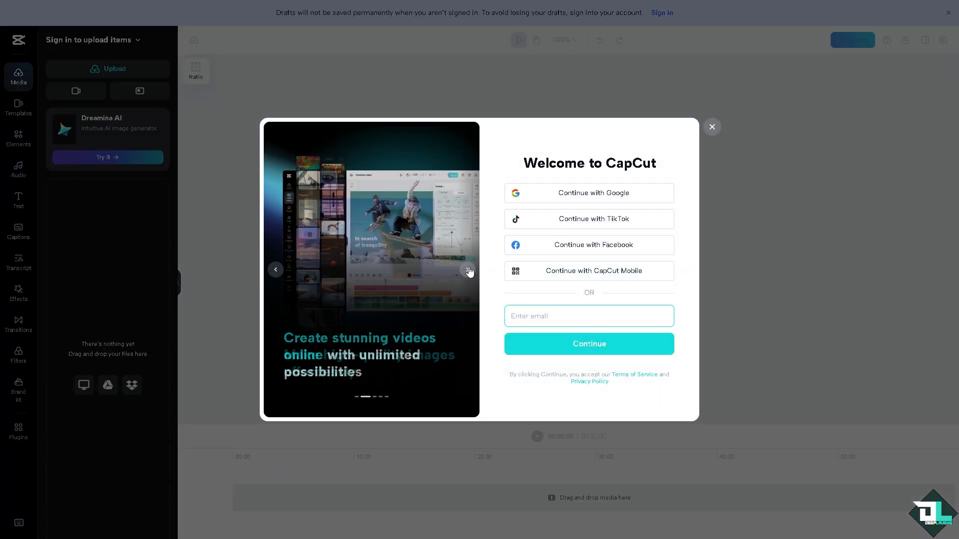
left_click(468, 273)
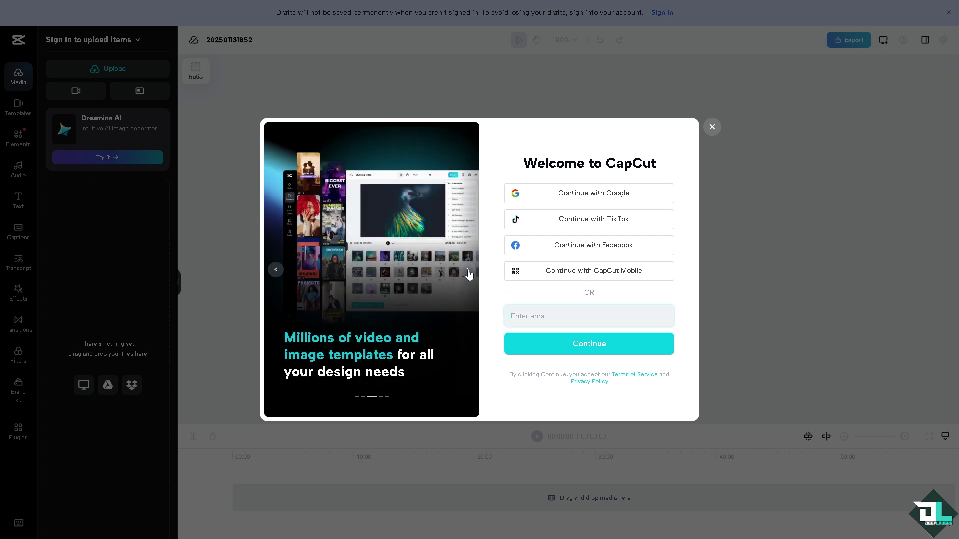
left_click(469, 273)
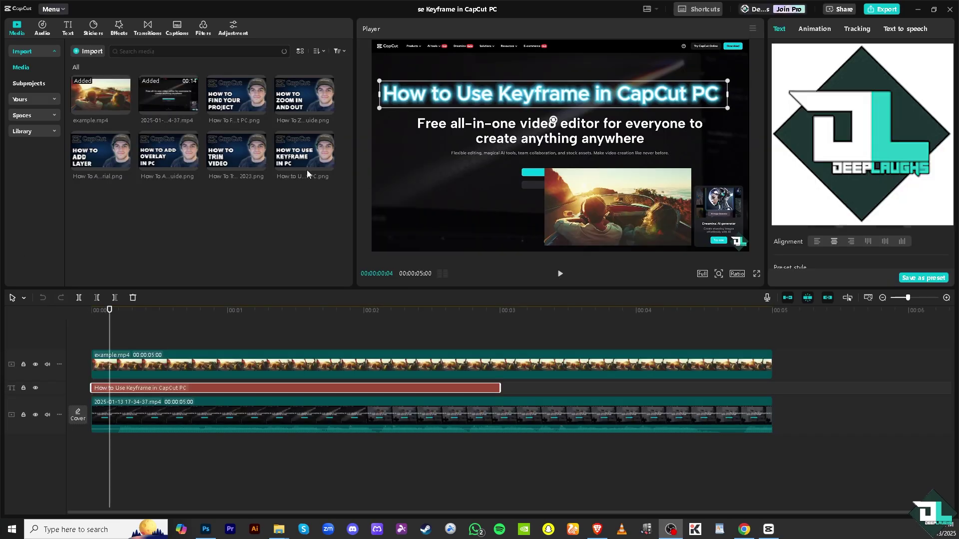
- Overlay the How to Use Keyframe thumbnail at 37% scale, lower-left at -922, -628, then rewind
left_click_drag(308, 154, 91, 337)
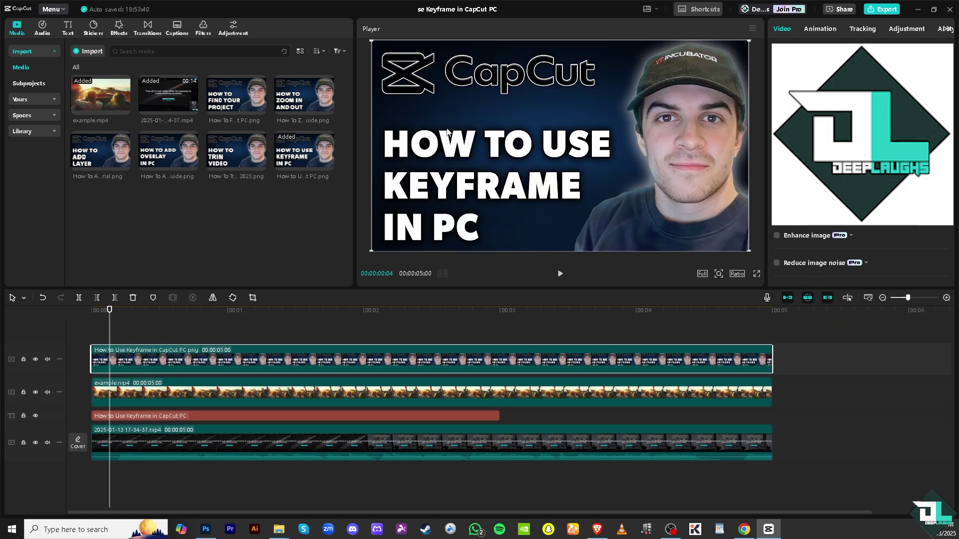
left_click_drag(395, 48, 519, 127)
left_click_drag(519, 160, 478, 197)
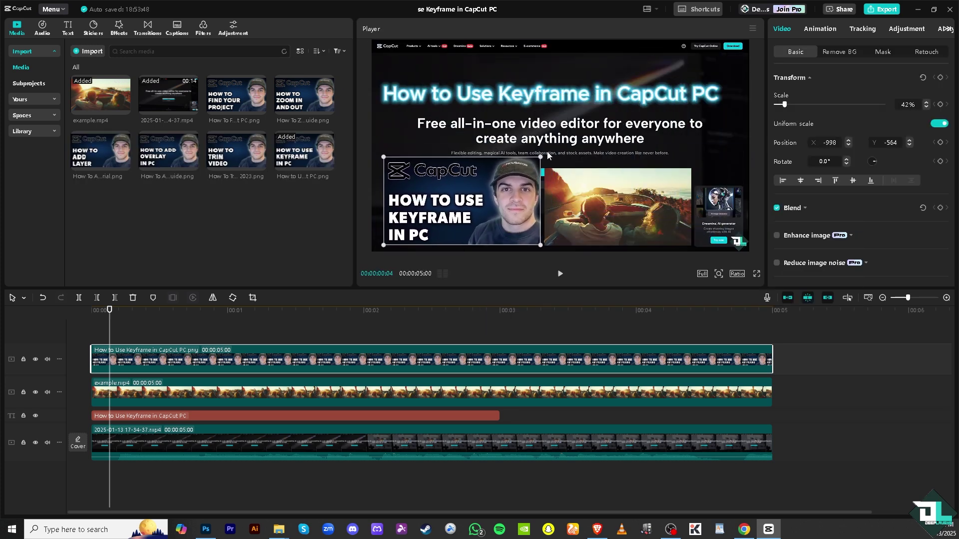
left_click_drag(538, 161, 528, 195)
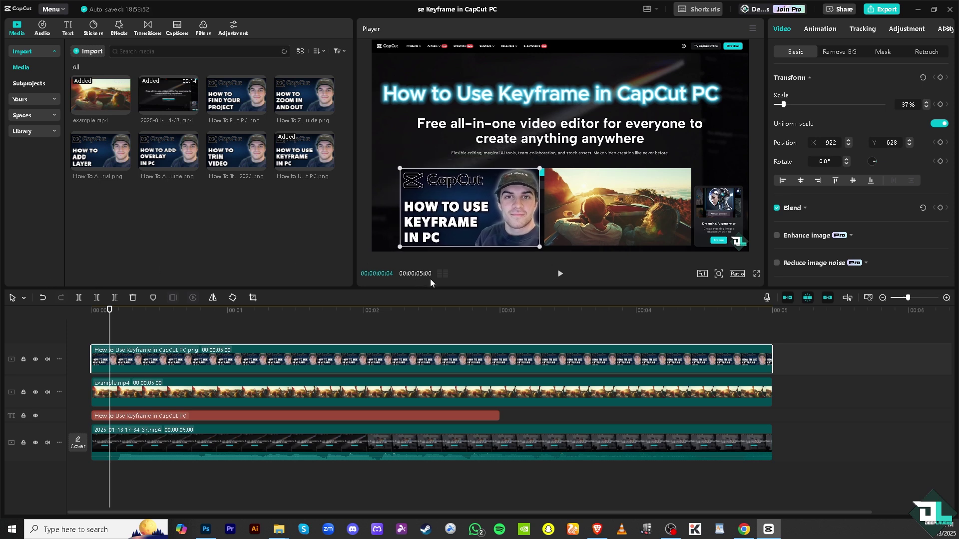
left_click_drag(110, 311, 91, 311)
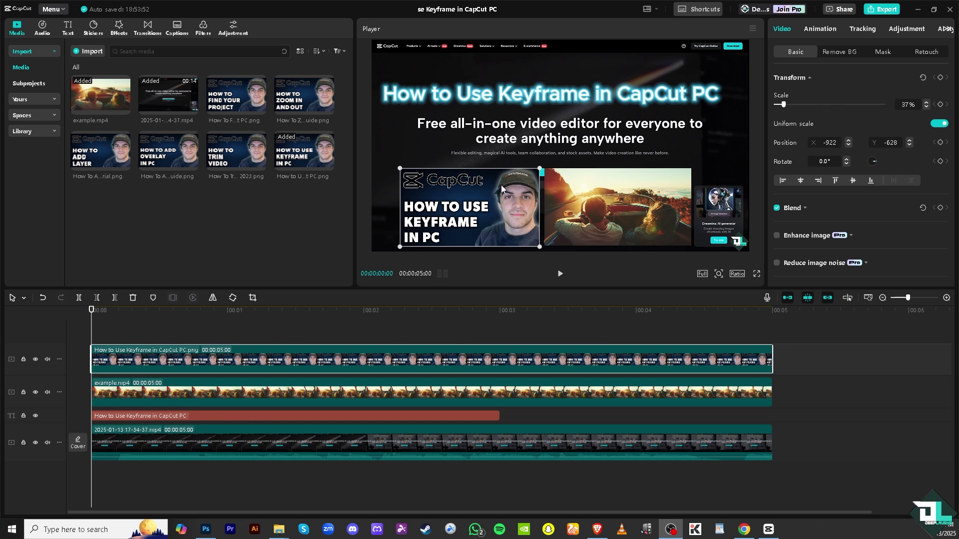
- Add a 100% scale keyframe at 00:00 on the background screen recording clip
left_click(170, 451)
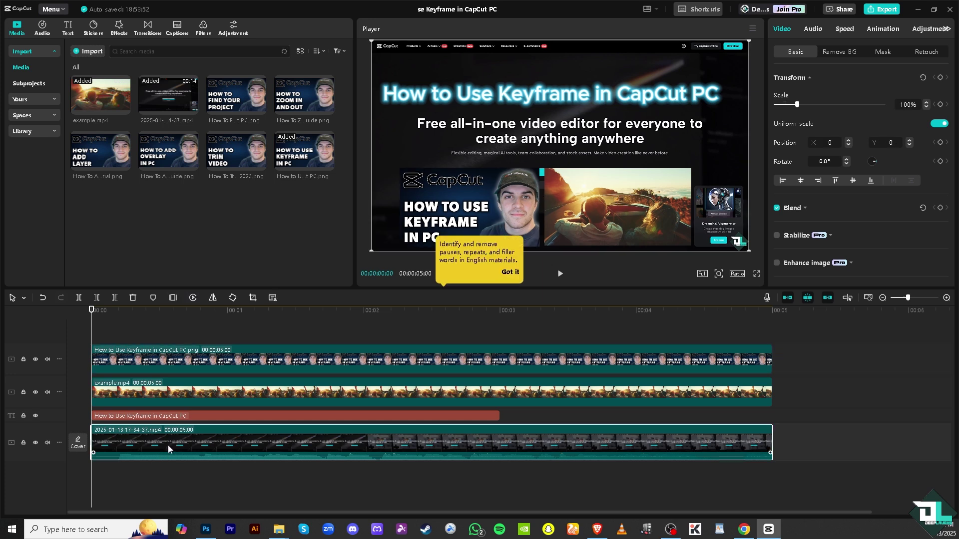
left_click(941, 80)
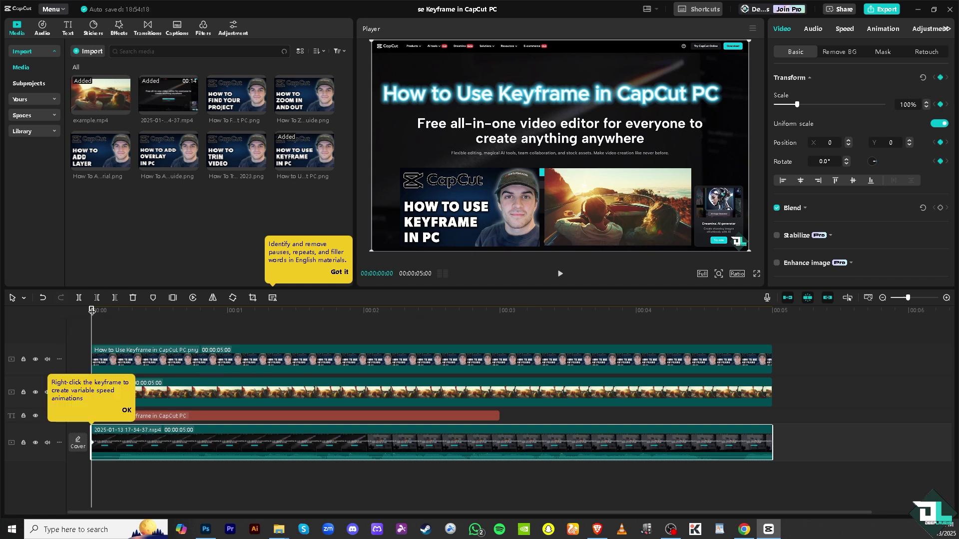
left_click(126, 410)
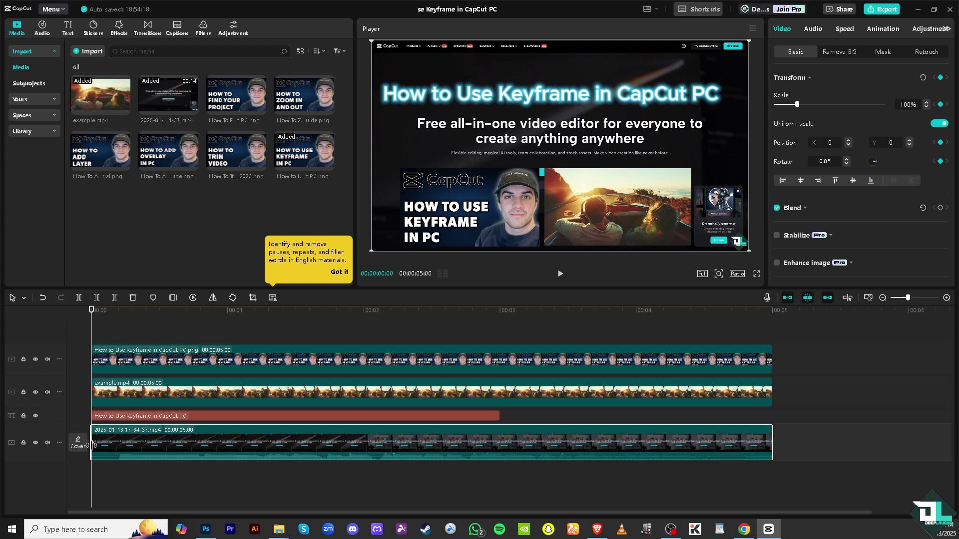
- Scale the background to 271% with a keyframe at frame 22, then scrub to check the zoom
left_click(141, 313)
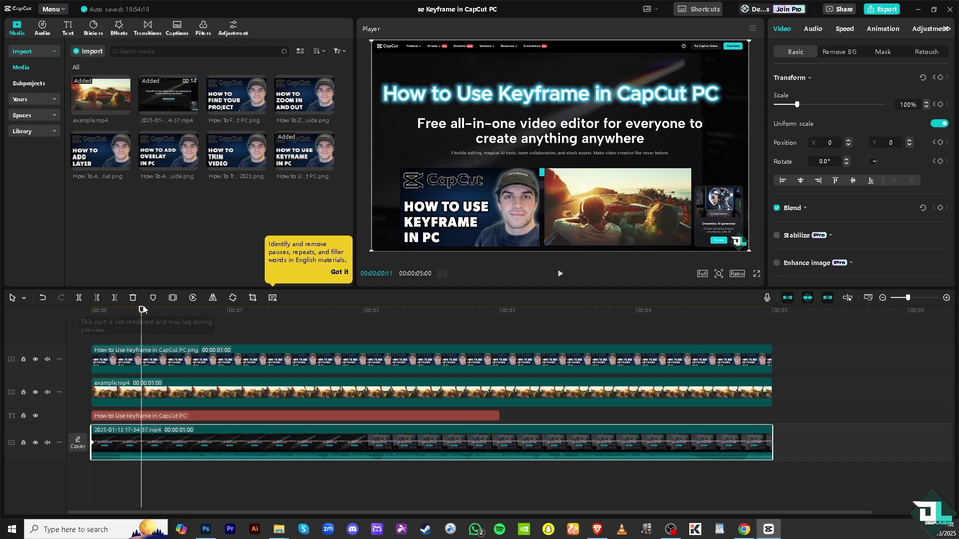
left_click_drag(144, 311, 192, 315)
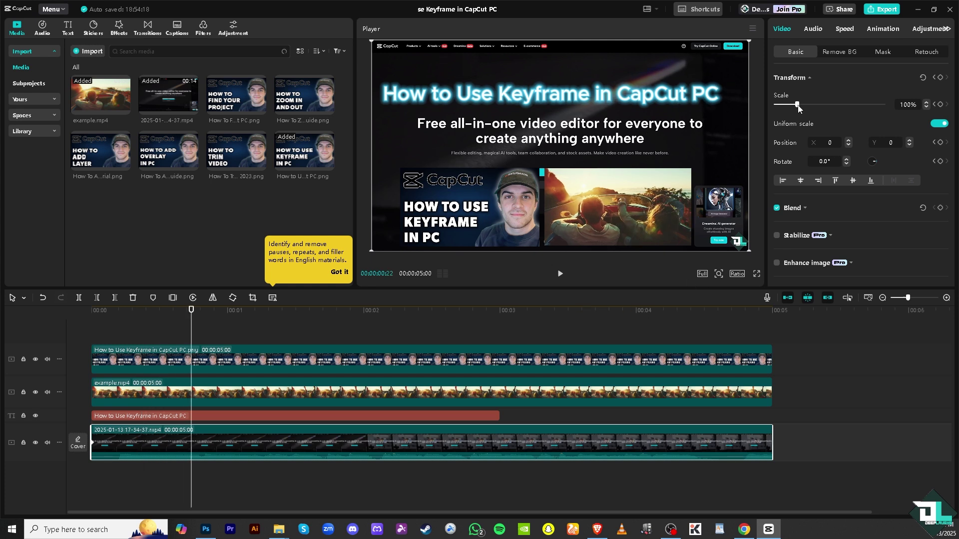
left_click_drag(798, 107, 834, 107)
left_click(940, 105)
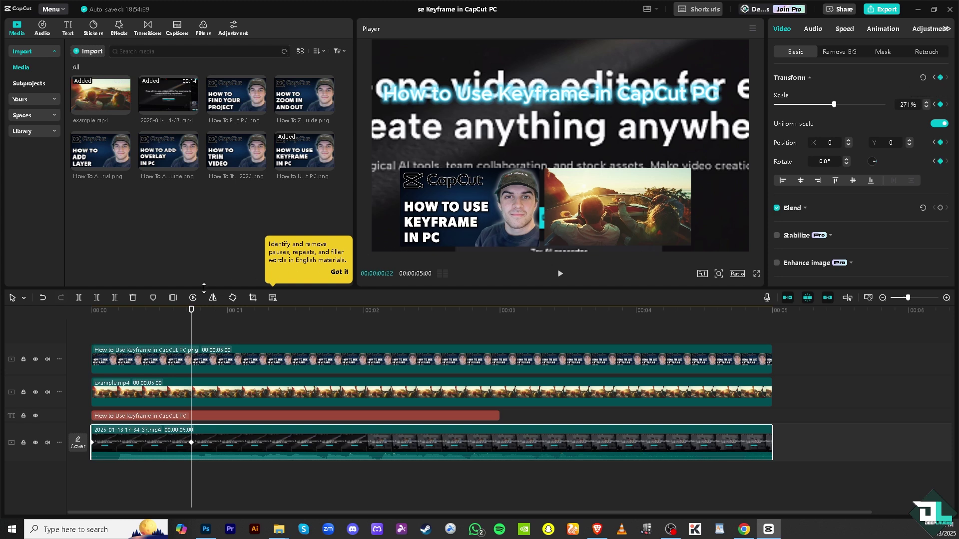
left_click_drag(191, 310, 98, 312)
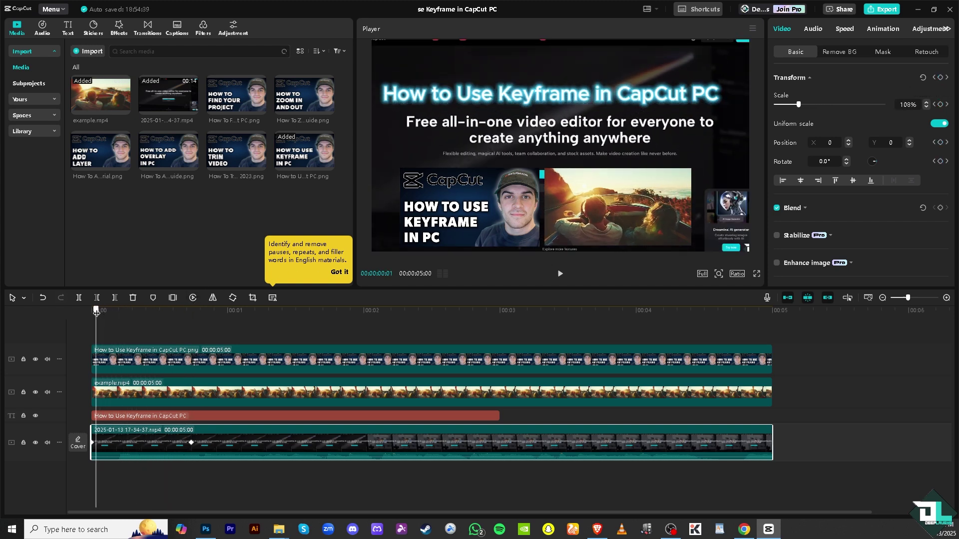
left_click_drag(96, 312, 150, 318)
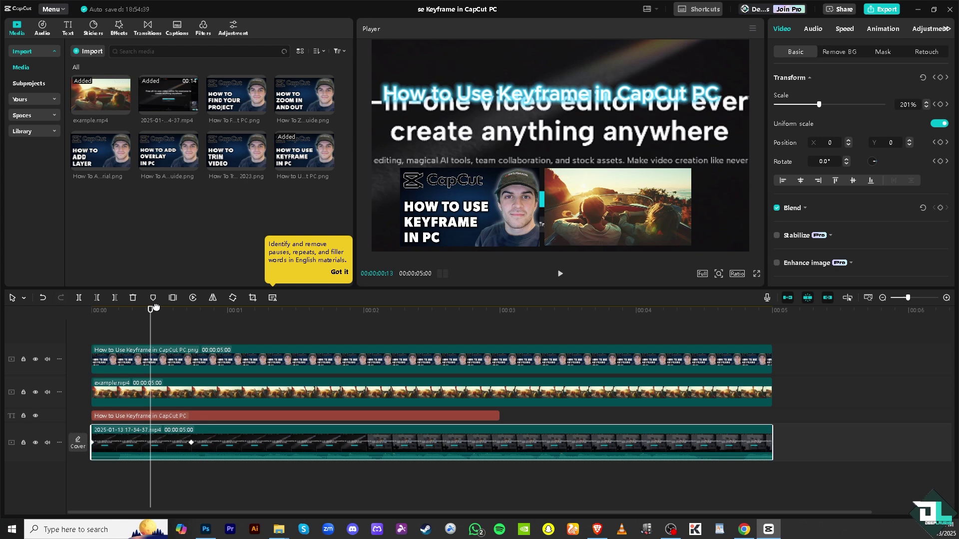
mouse_move(155, 309)
left_mouse_down()
mouse_move(196, 320)
mouse_move(155, 318)
left_mouse_up()
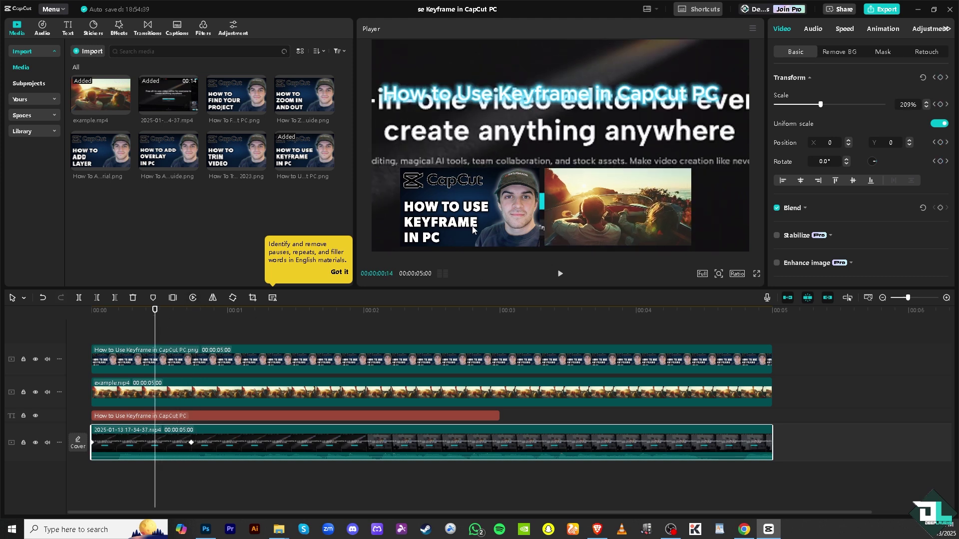
- Keyframe the thumbnail at 37% at frame 14, then at 65% at frame 27
left_click(487, 213)
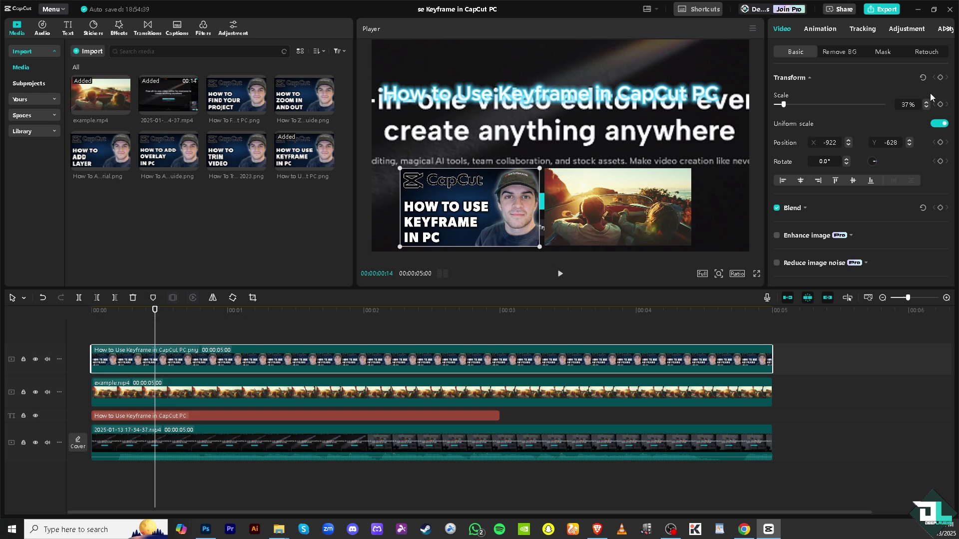
left_click(940, 78)
left_click_drag(156, 312, 213, 323)
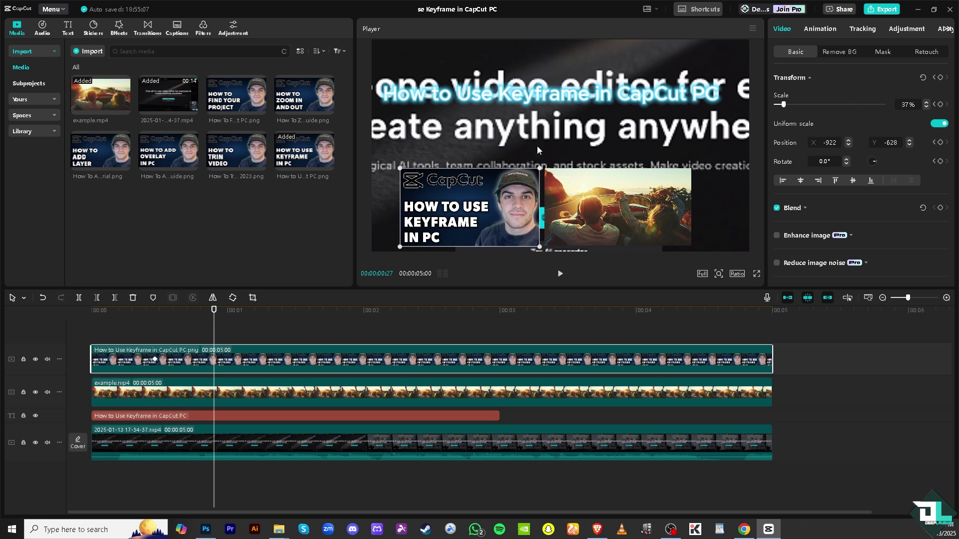
left_click_drag(400, 166, 360, 140)
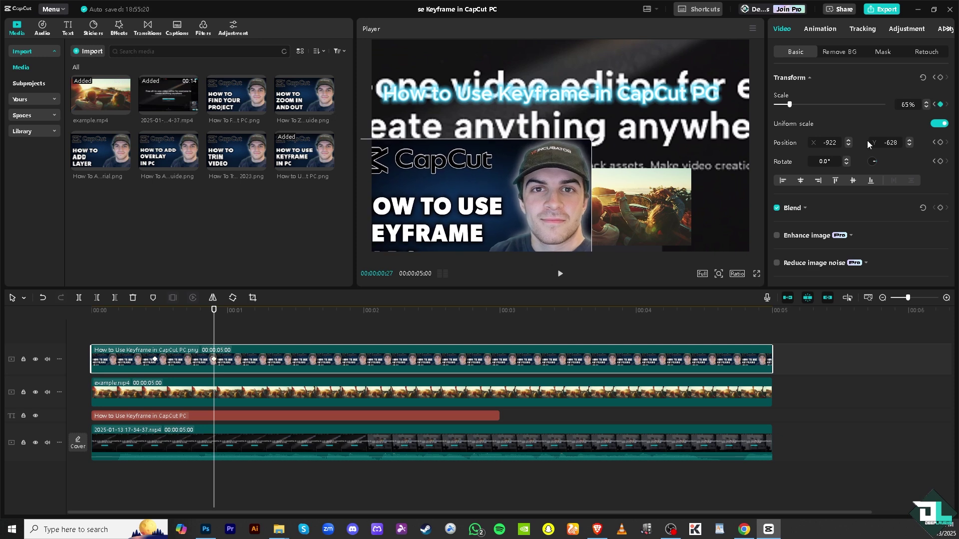
left_click(939, 77)
- Play the project twice from 00:00 to preview the background zoom and growing thumbnail
left_click(91, 310)
left_click(560, 276)
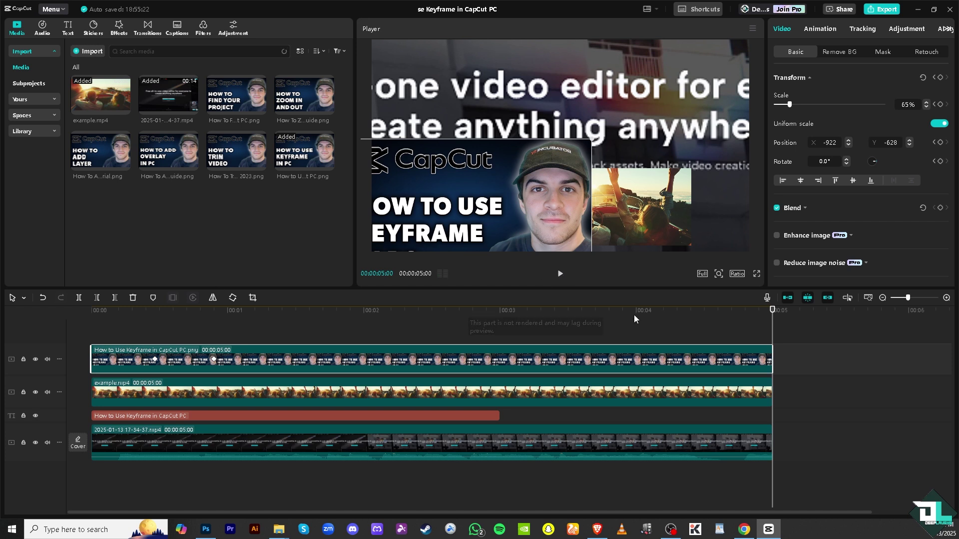
left_click_drag(773, 310, 668, 309)
left_click_drag(583, 303, 94, 298)
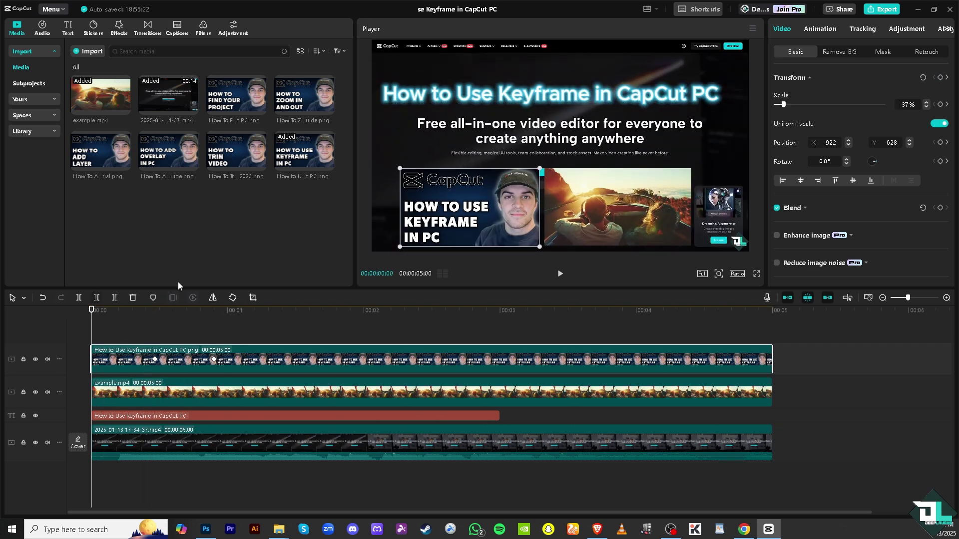
left_click(560, 273)
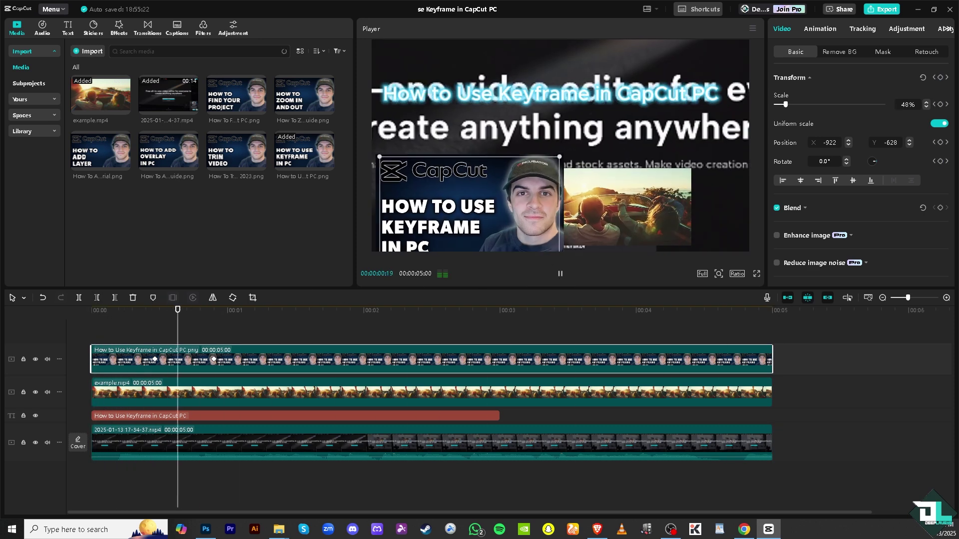